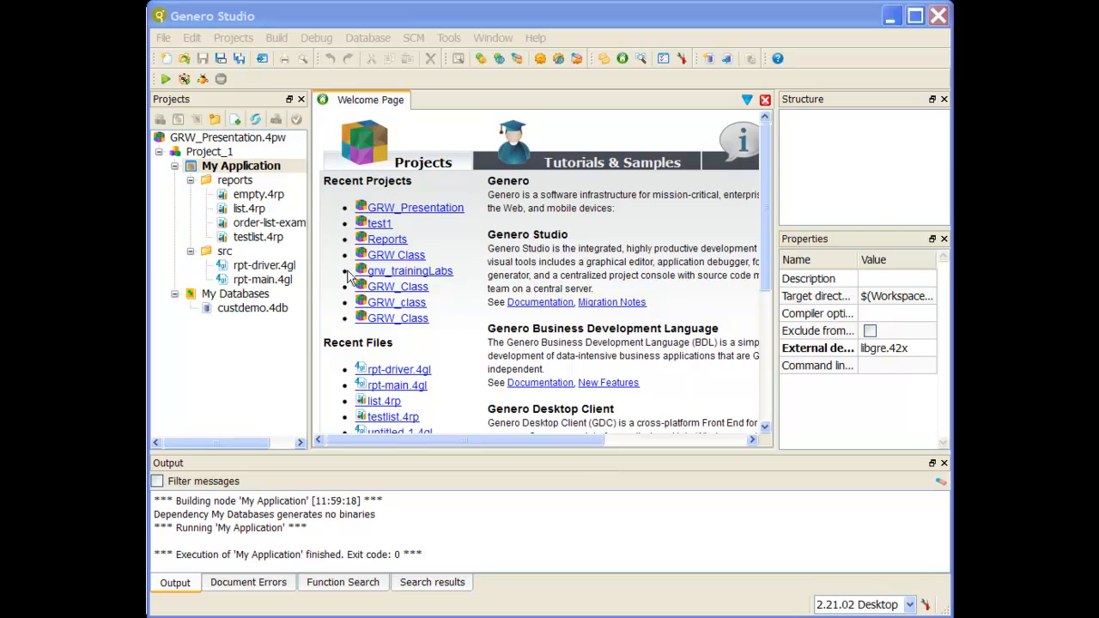
- Open the list.4rp report and expand its structure through the page header and the store_num, order_num and OnEveryRow levels
double_click(244, 211)
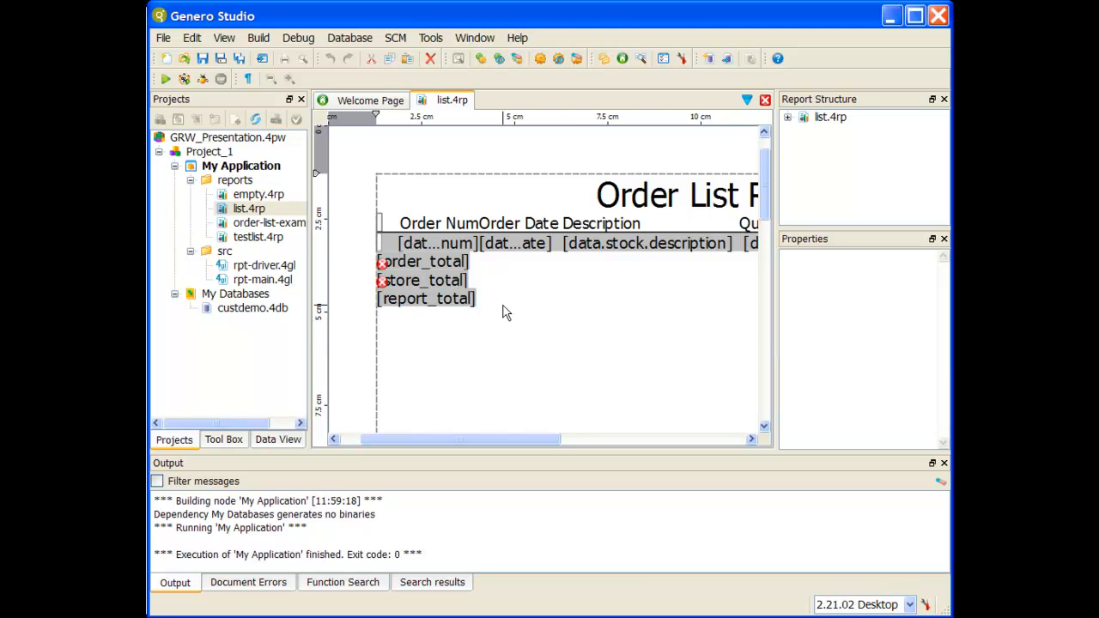
click(788, 118)
click(803, 131)
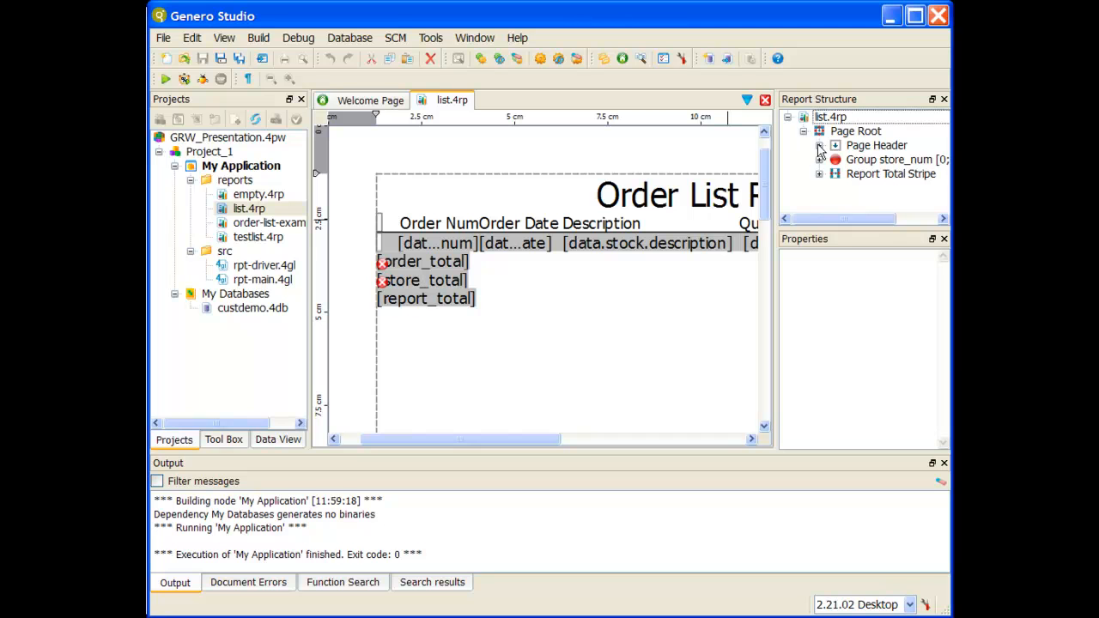
click(819, 146)
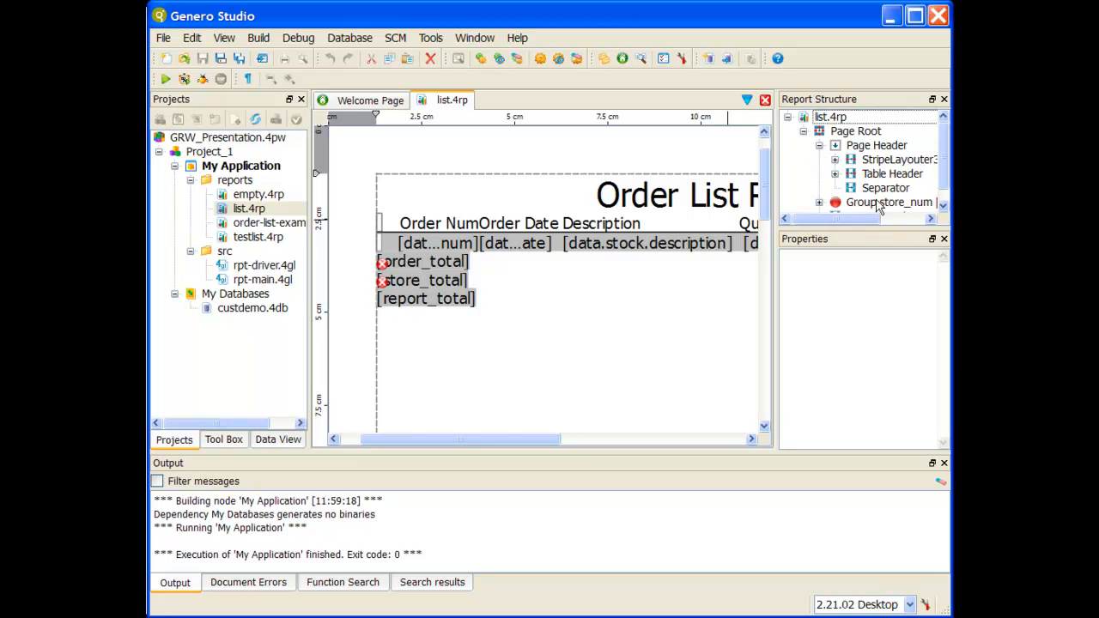
drag(876, 226, 875, 381)
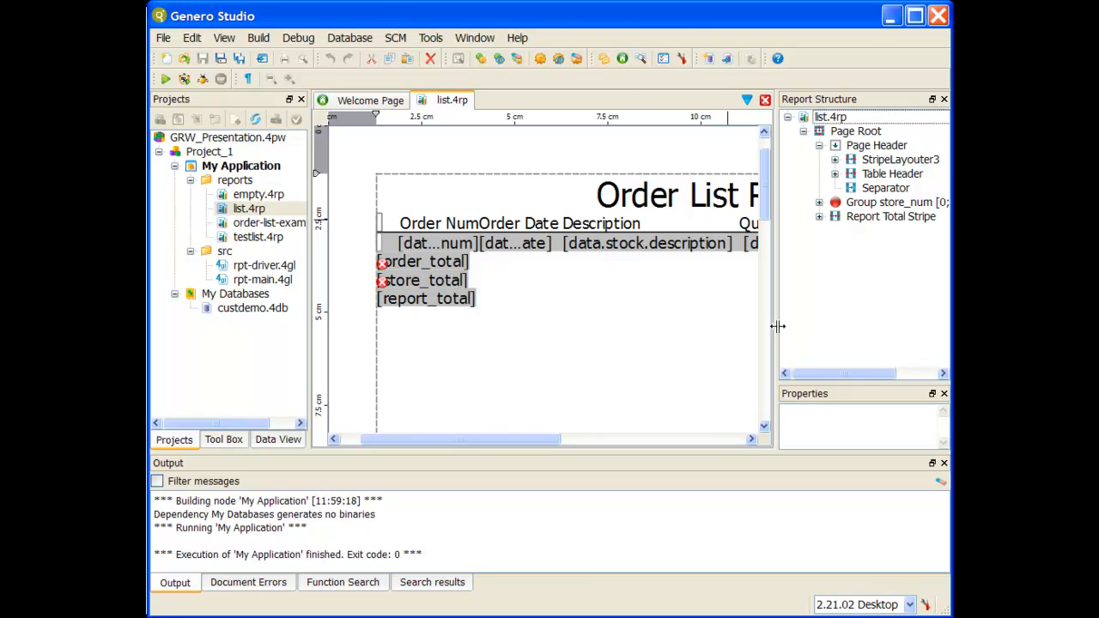
drag(777, 326, 677, 324)
click(720, 203)
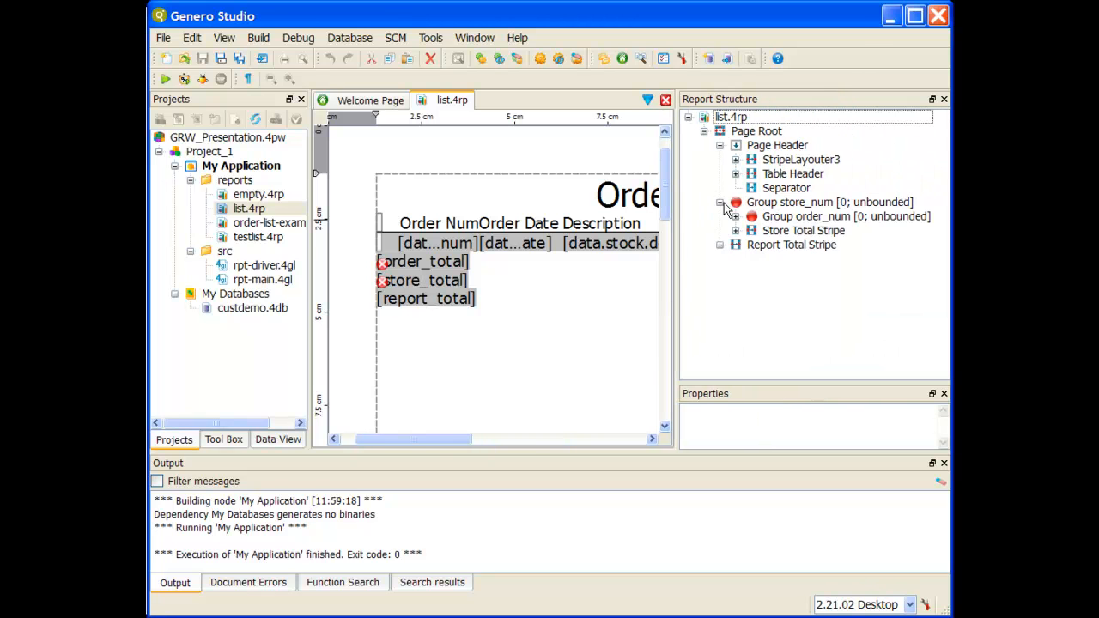
click(734, 217)
click(751, 231)
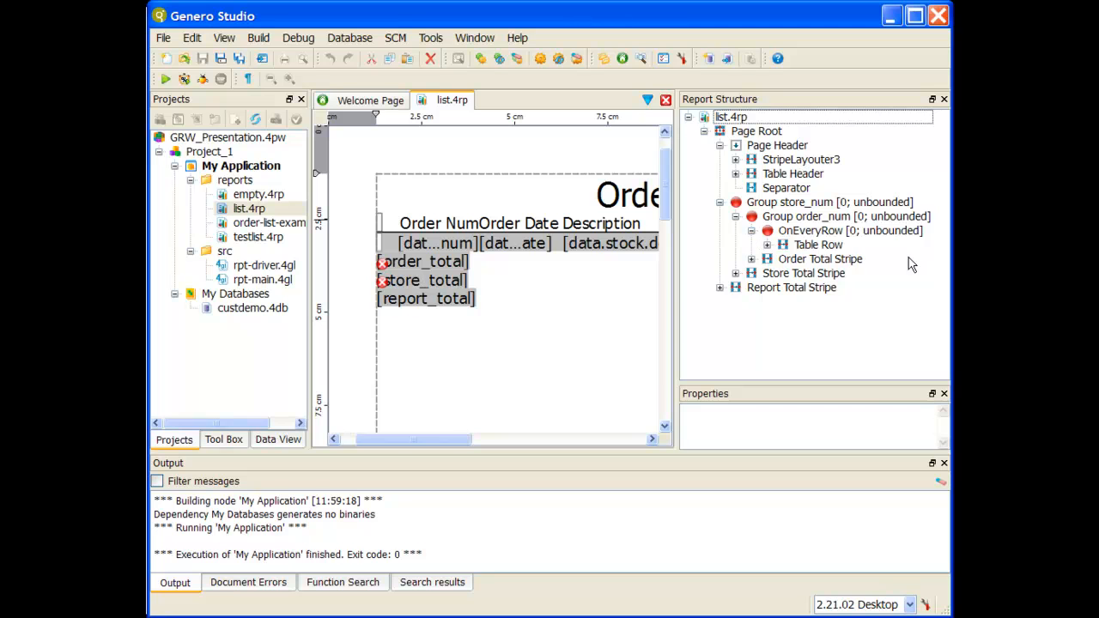
- Locate the Table Row and the order, store and report total stripes in the report layout
click(831, 246)
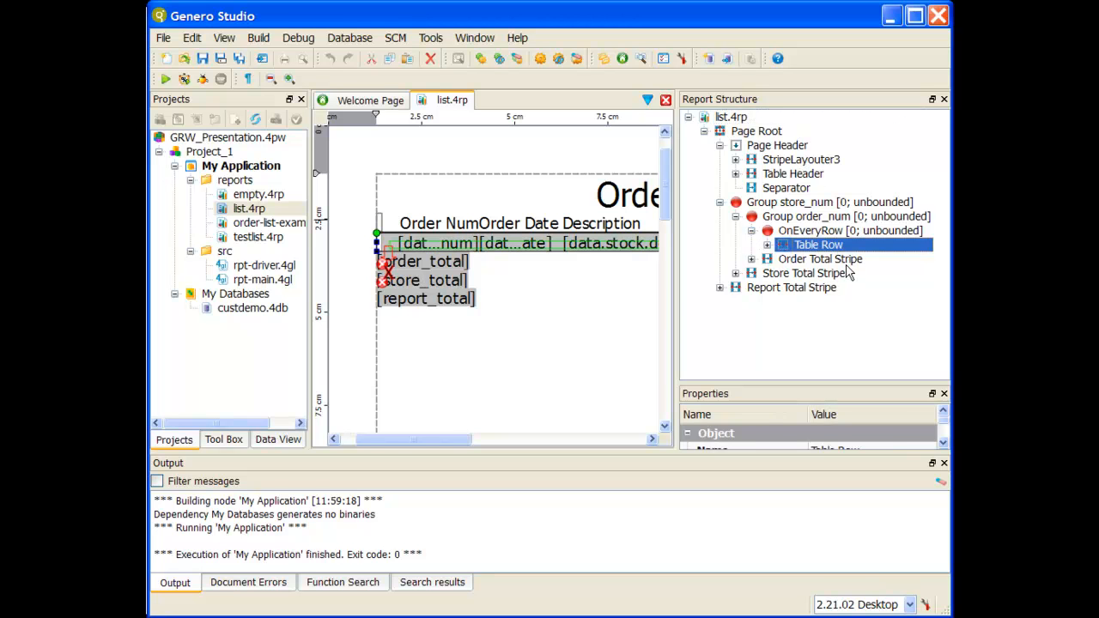
click(811, 259)
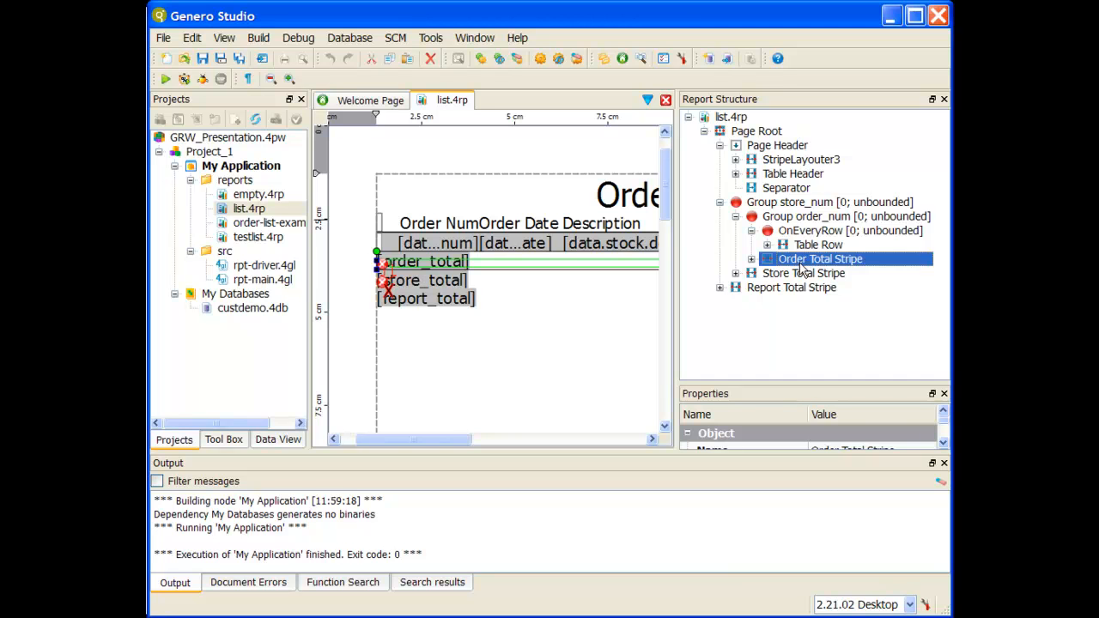
click(800, 275)
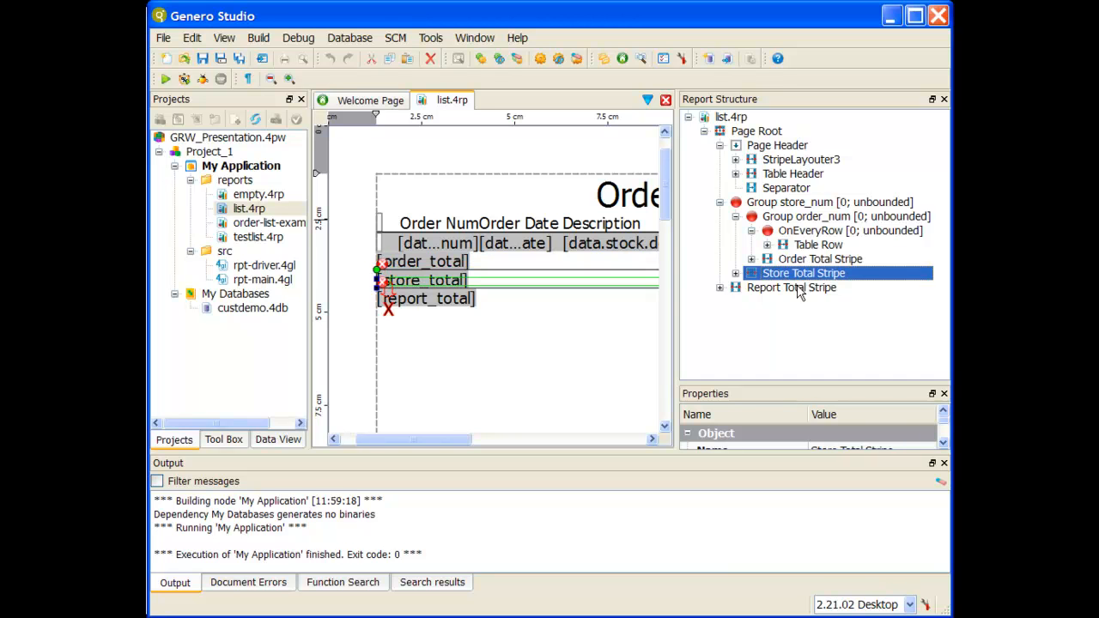
click(800, 290)
click(825, 354)
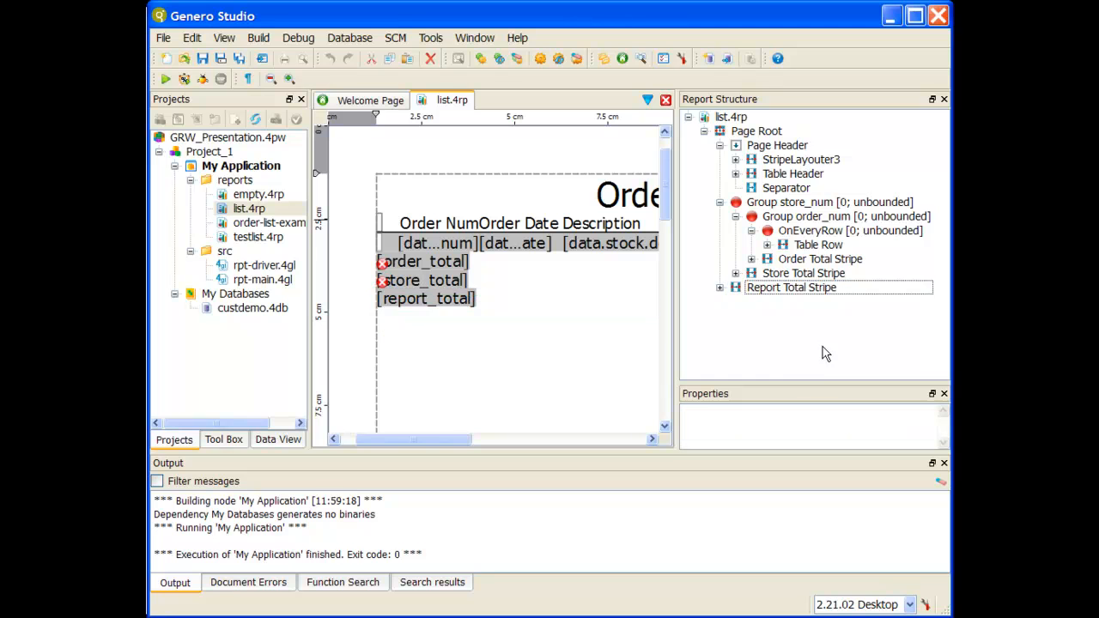
- Examine the Page Header node's properties, including its type and Section setting
click(785, 145)
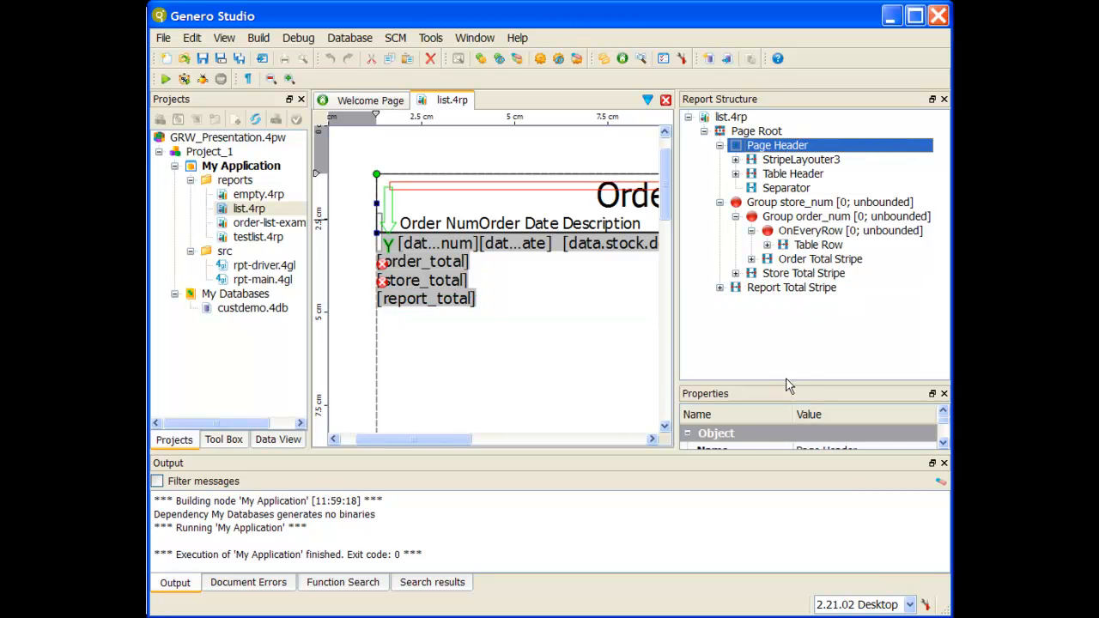
drag(785, 380, 778, 200)
scroll(794, 294, down, 3)
scroll(794, 294, up, 3)
click(829, 292)
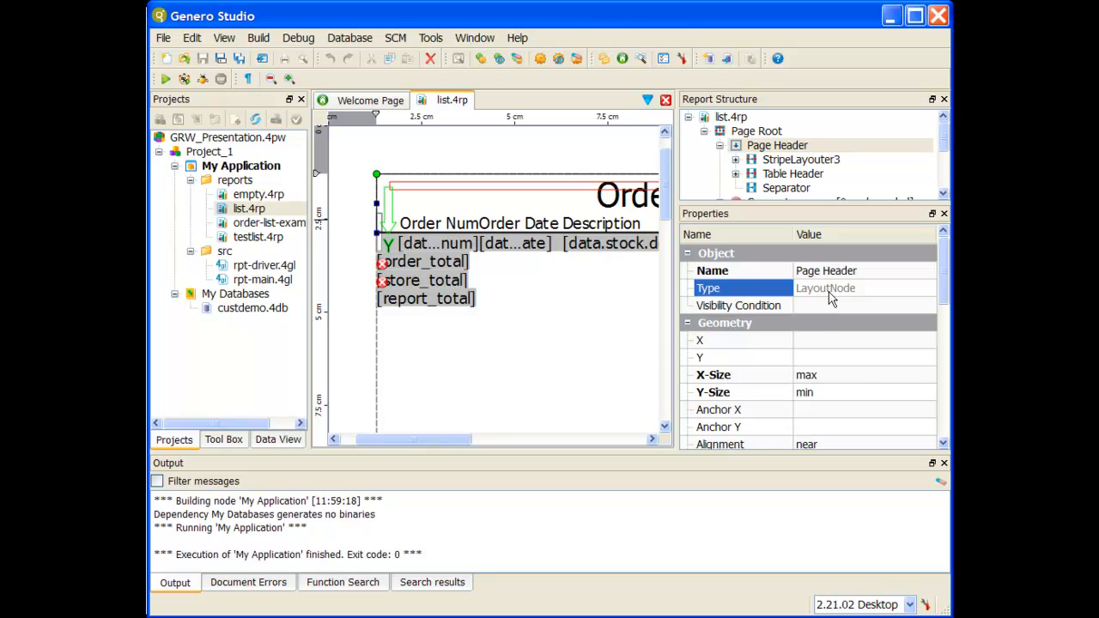
scroll(828, 292, down, 5)
click(847, 392)
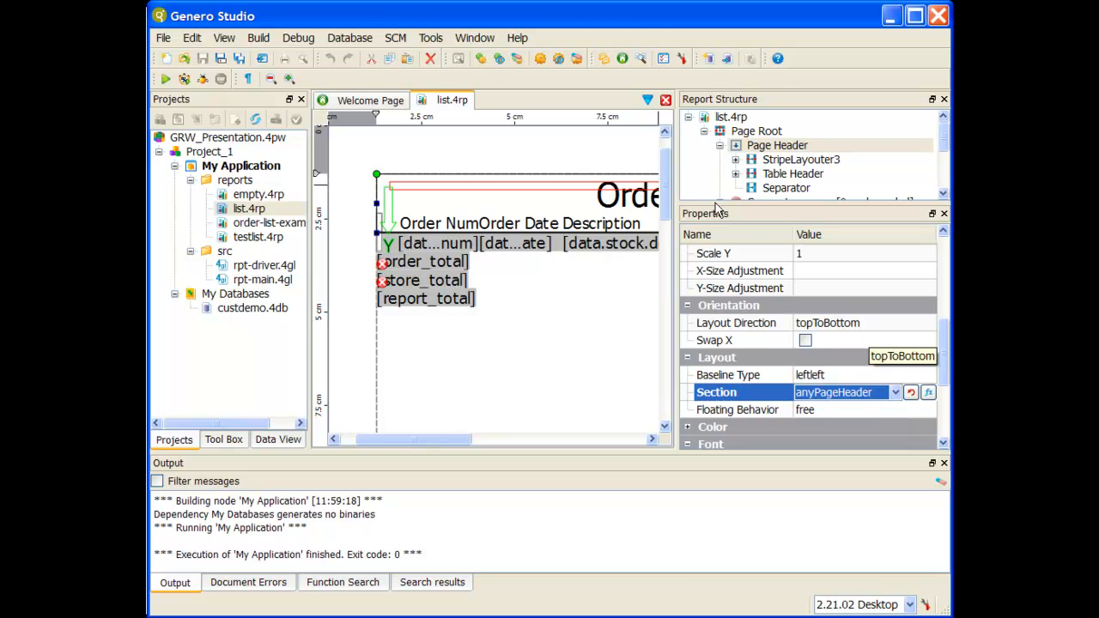
- Duplicate the Page Header node by copying it and pasting it into Page Root
drag(715, 207, 711, 340)
right_click(765, 151)
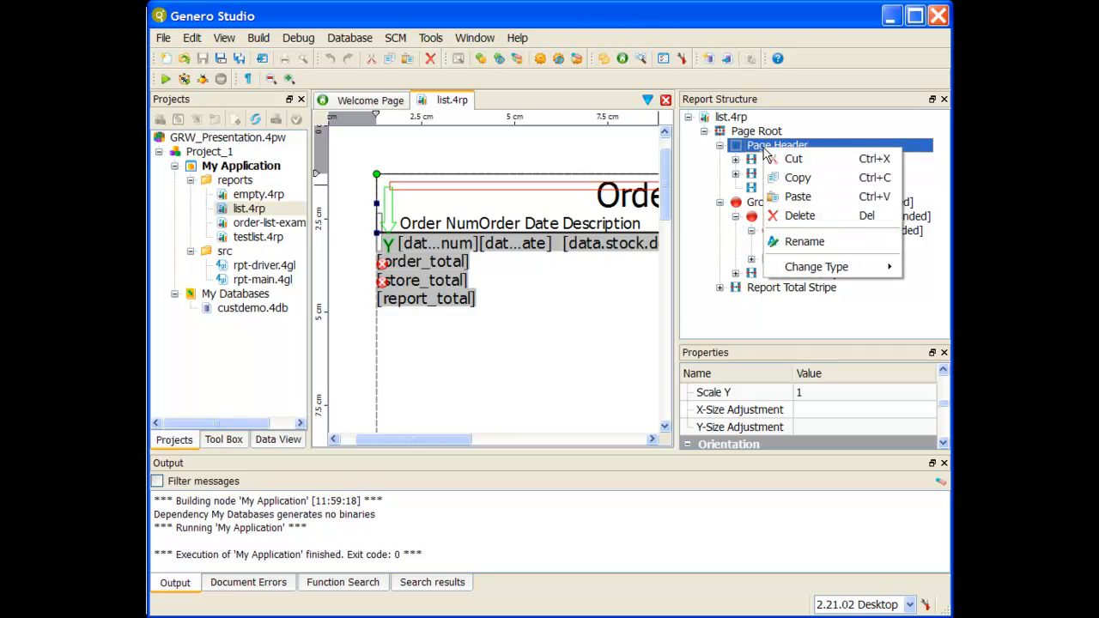
click(794, 178)
right_click(762, 133)
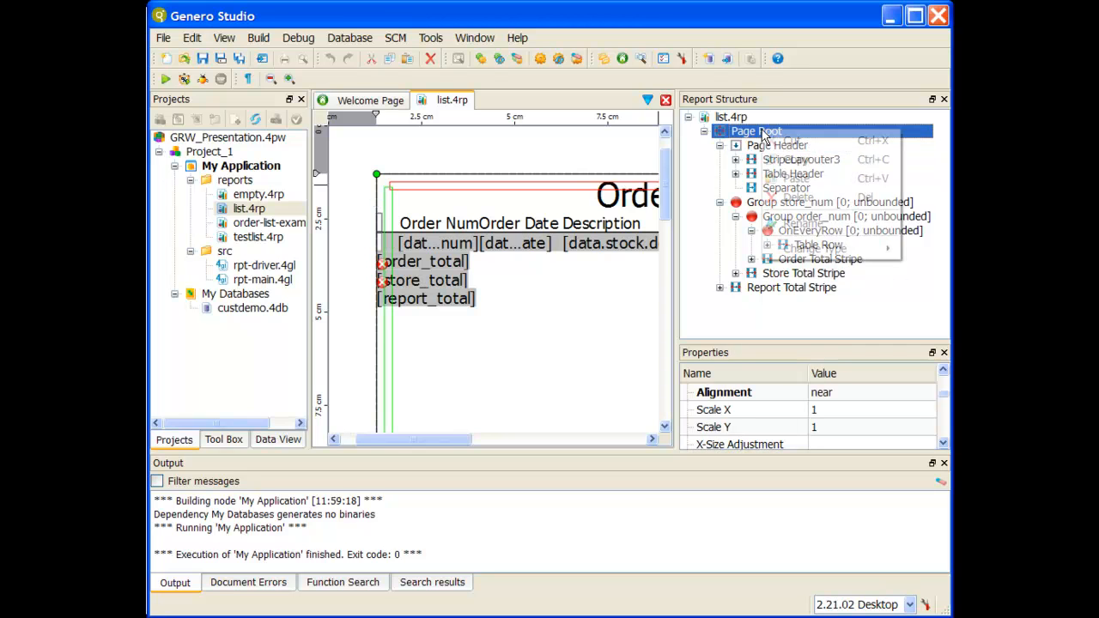
click(794, 179)
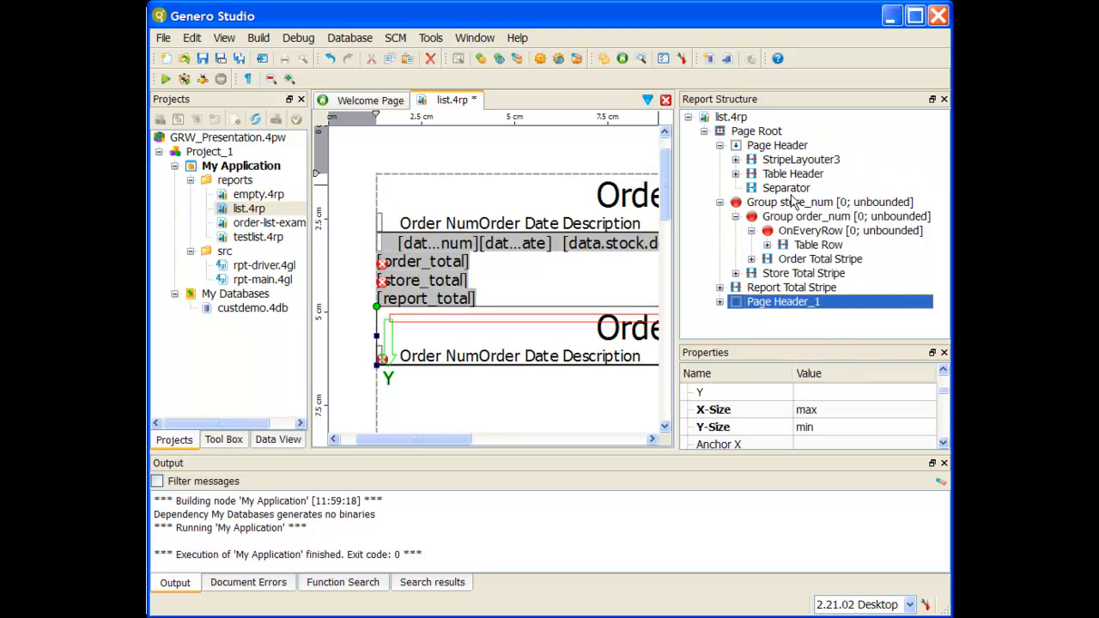
- Rename the pasted page header copy as First Page Header
right_click(775, 302)
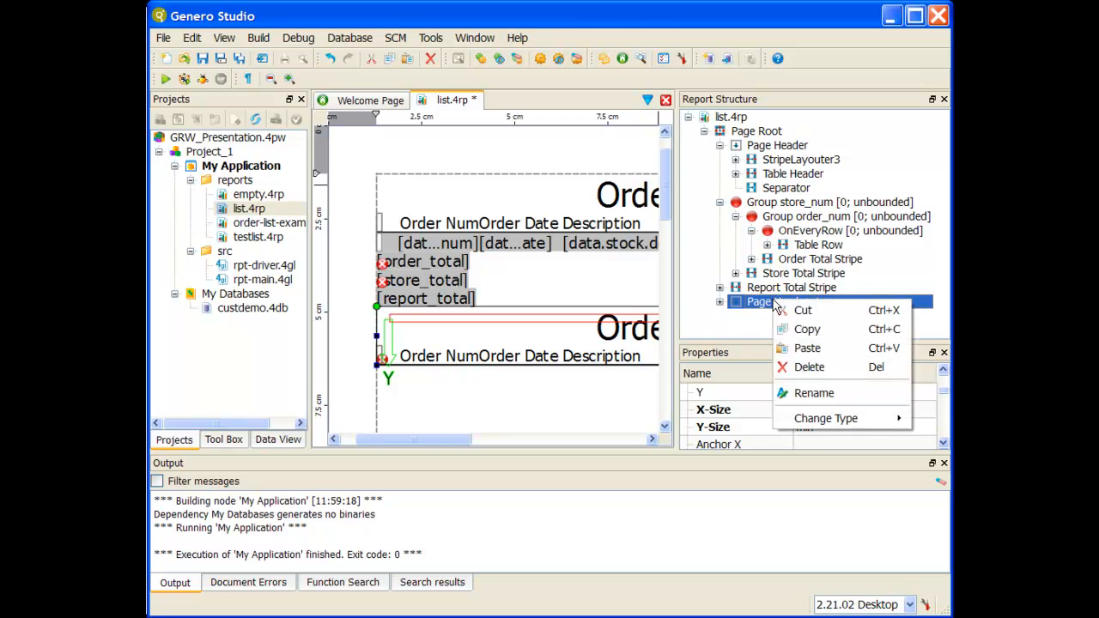
click(814, 393)
text(F)
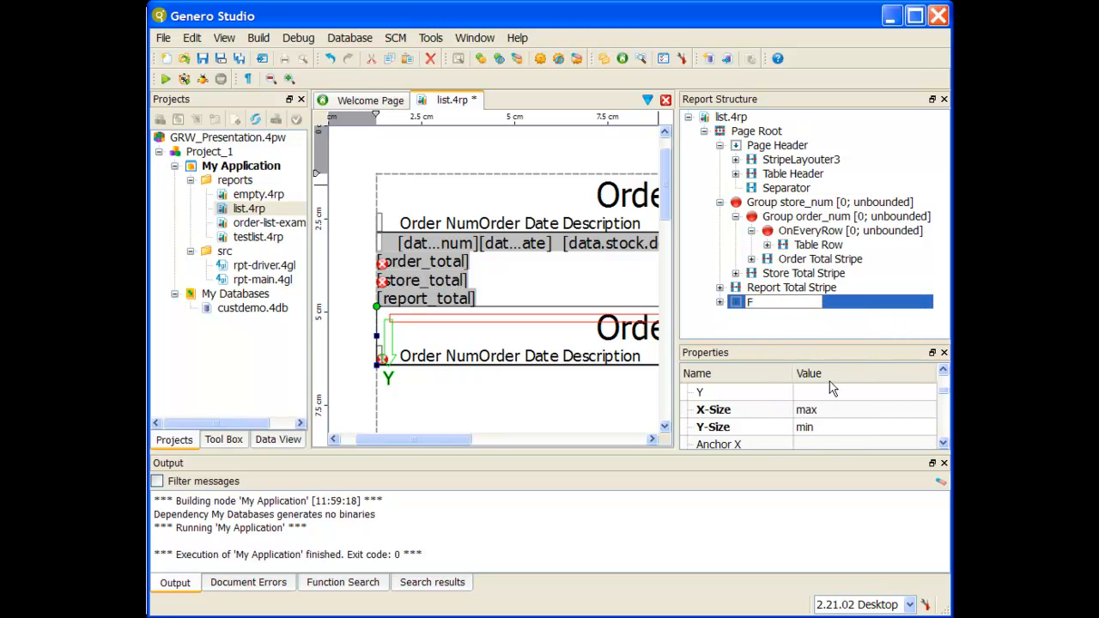
text(irst Page Header)
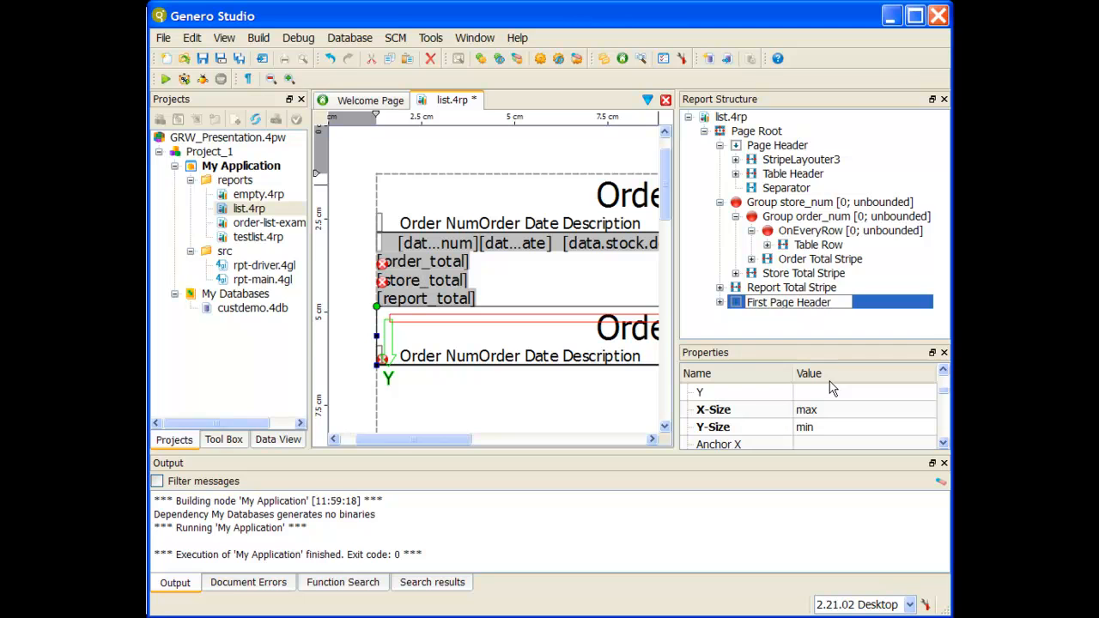
key(Return)
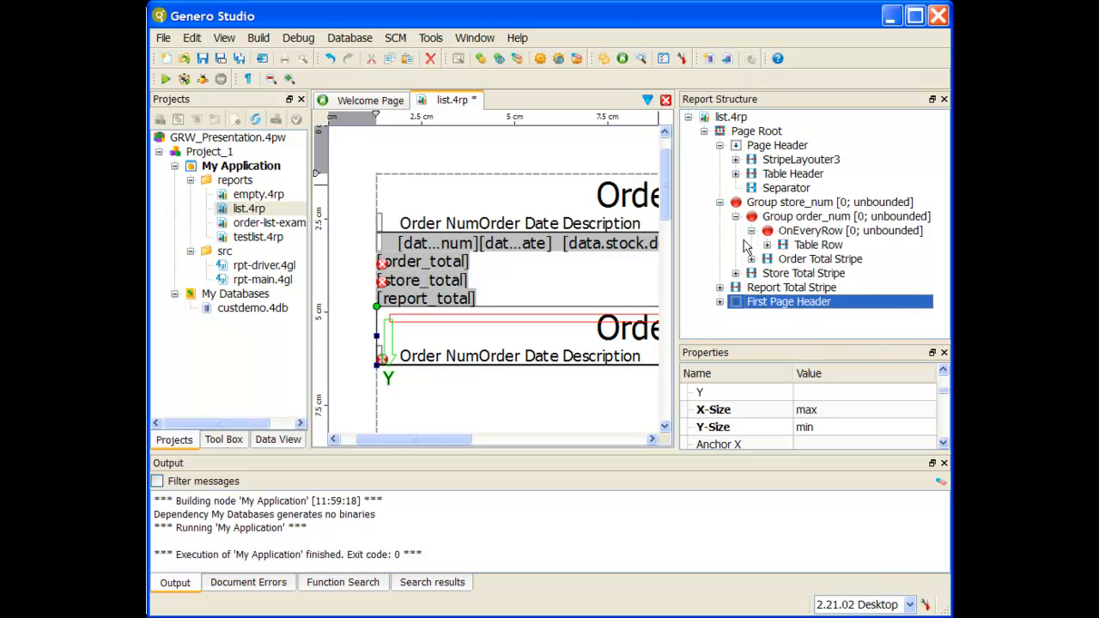
- Review the document error reported for First Page Header and check which nodes precede it in the report structure
click(230, 584)
click(636, 531)
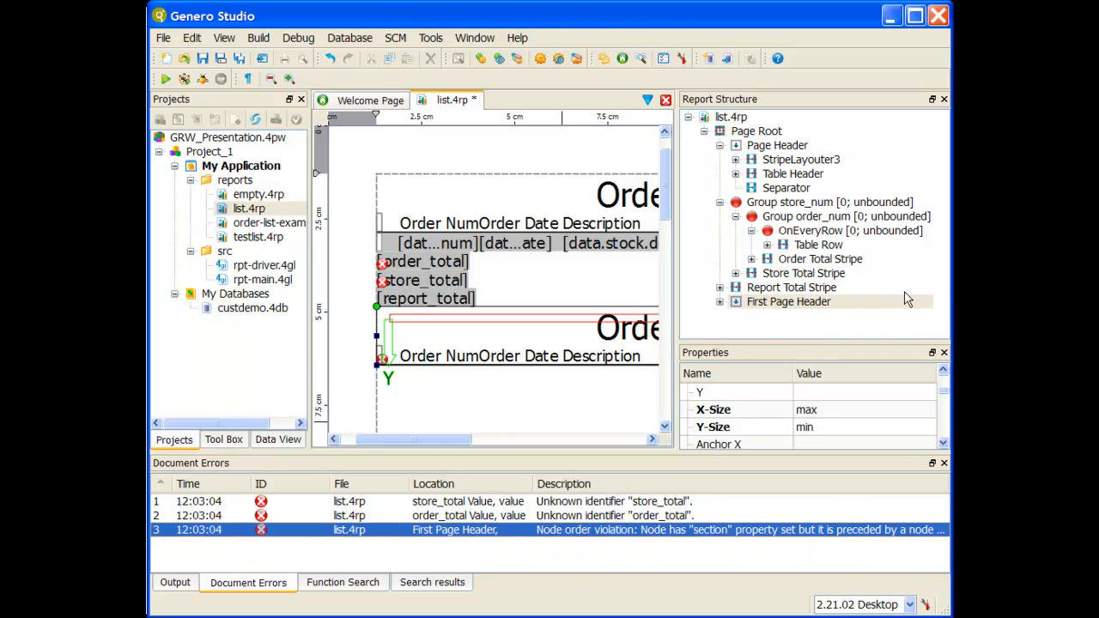
click(836, 245)
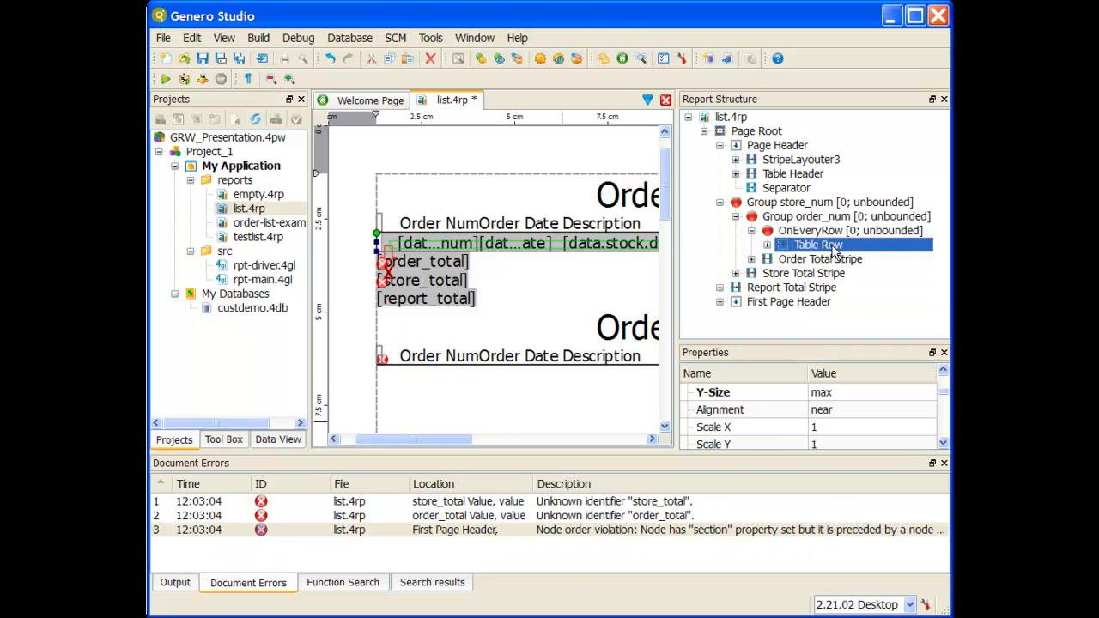
click(822, 291)
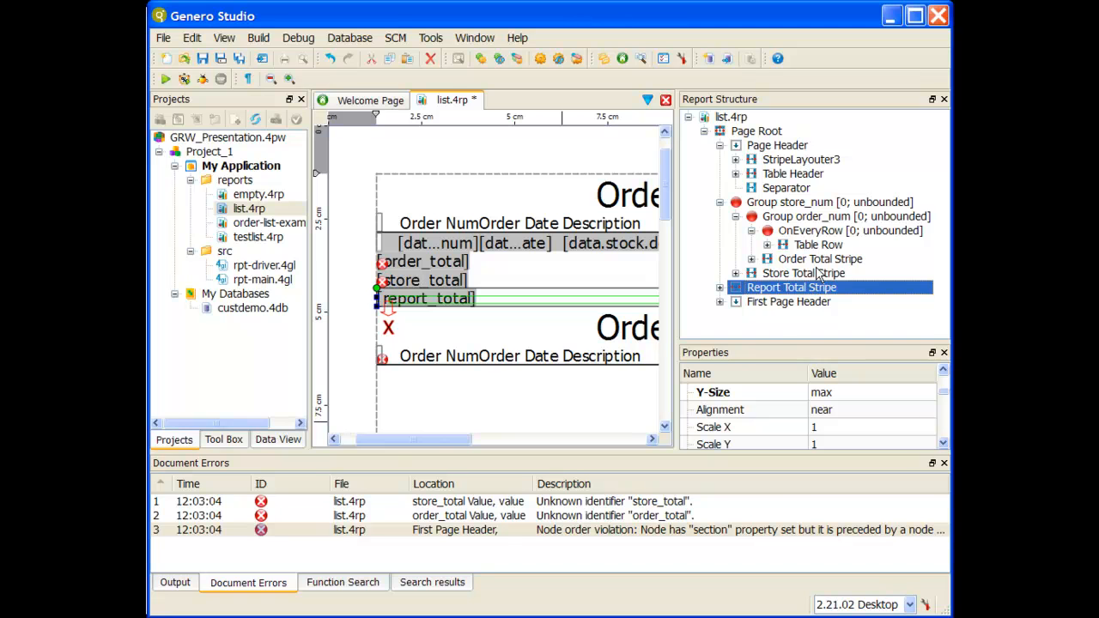
- Move the First Page Header node directly above the store_num group, below Page Header
click(774, 303)
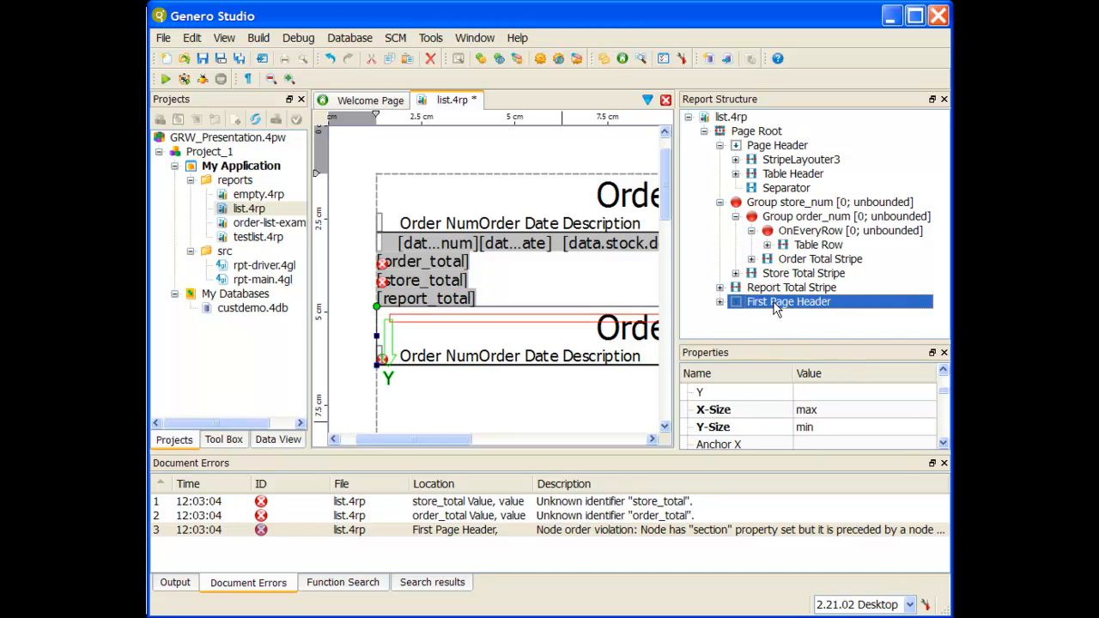
drag(774, 305, 758, 199)
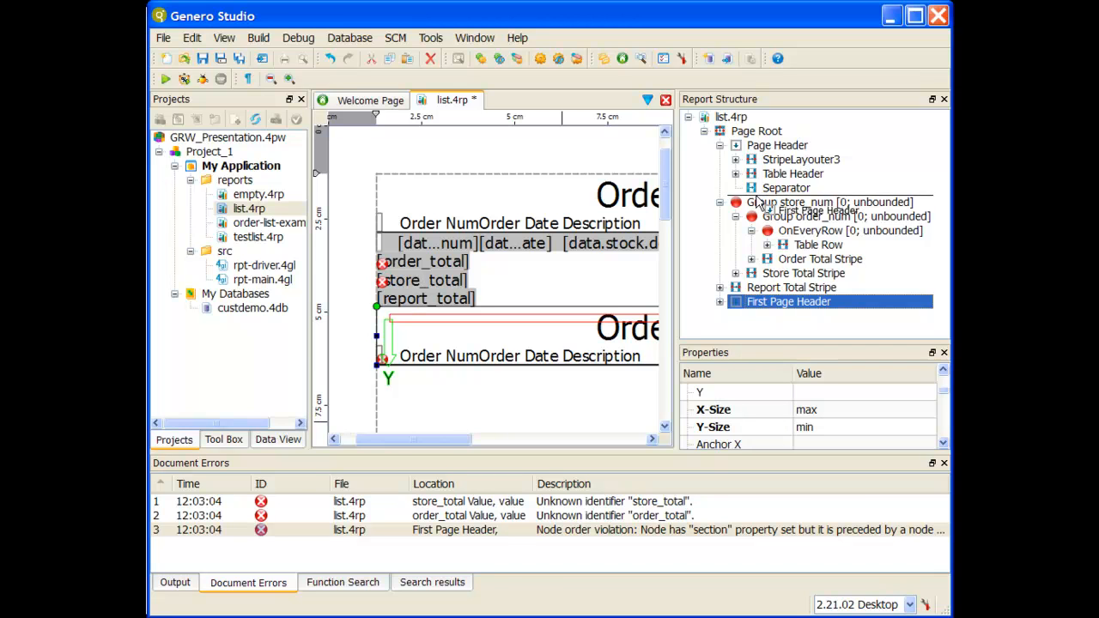
drag(758, 200, 759, 202)
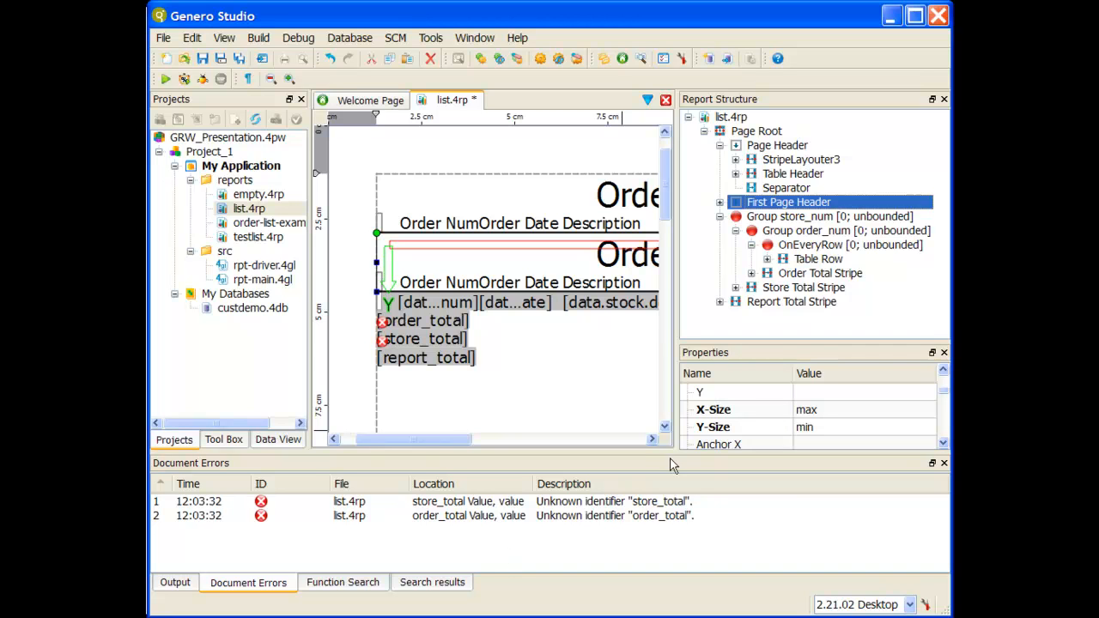
- Collapse the Page Header and store_num group nodes, and add a Vertical Box layout container to Page Root
click(720, 145)
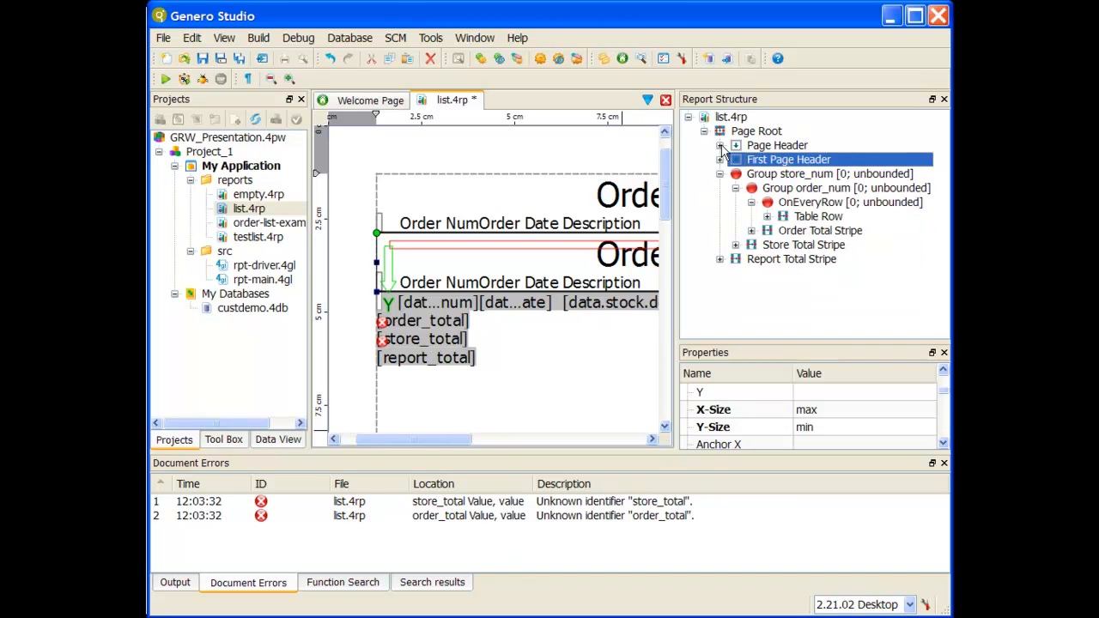
click(719, 174)
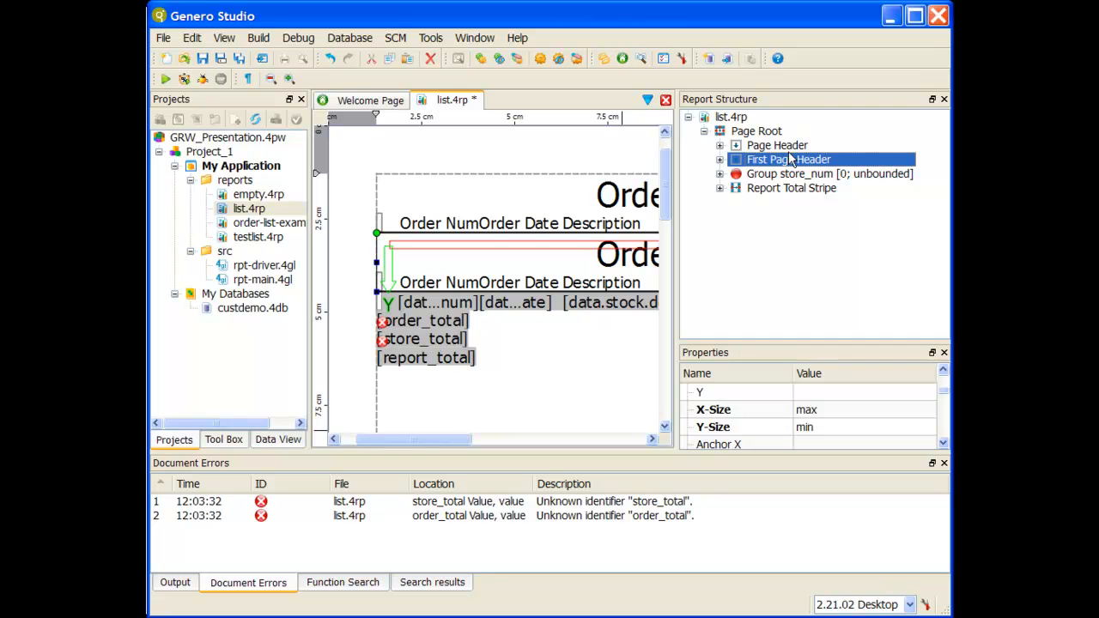
click(773, 131)
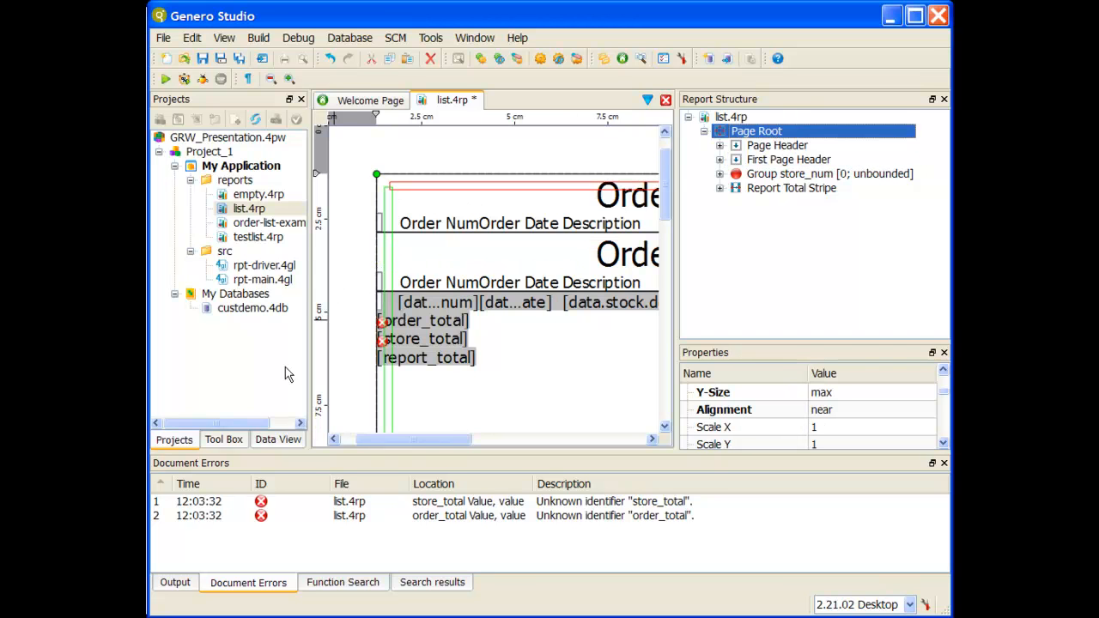
click(225, 441)
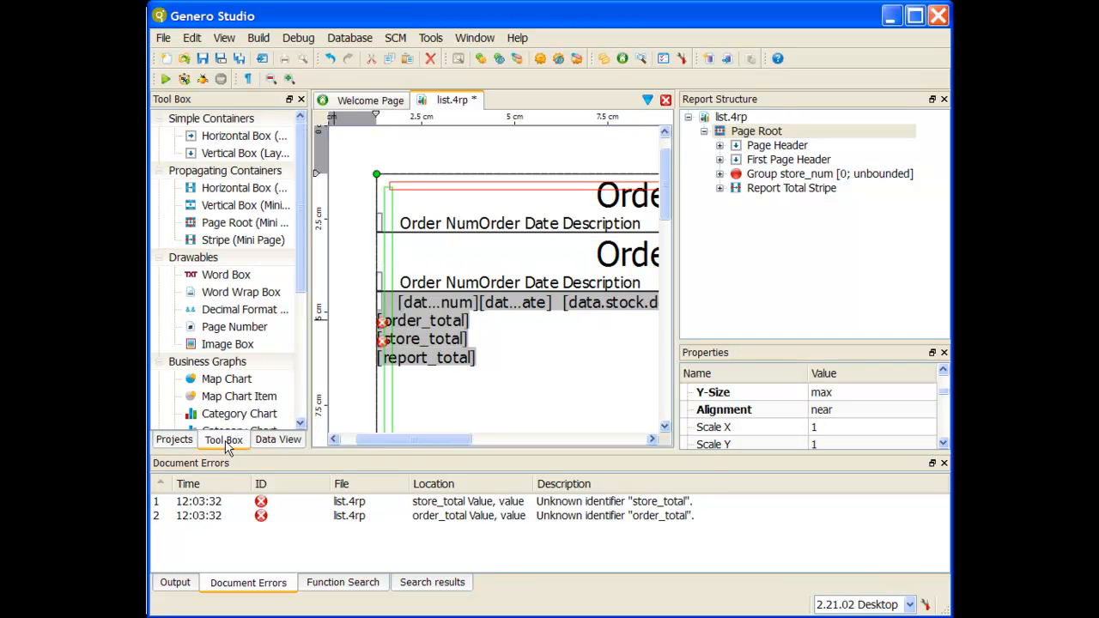
double_click(244, 153)
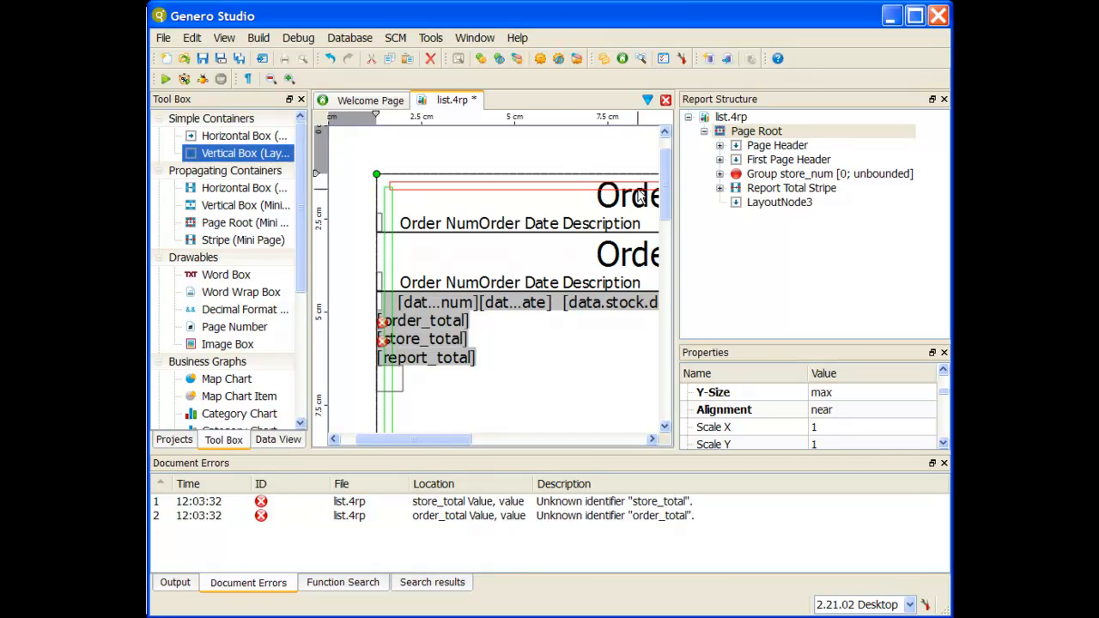
- Rename the new vertical box as Page Footer
right_click(774, 202)
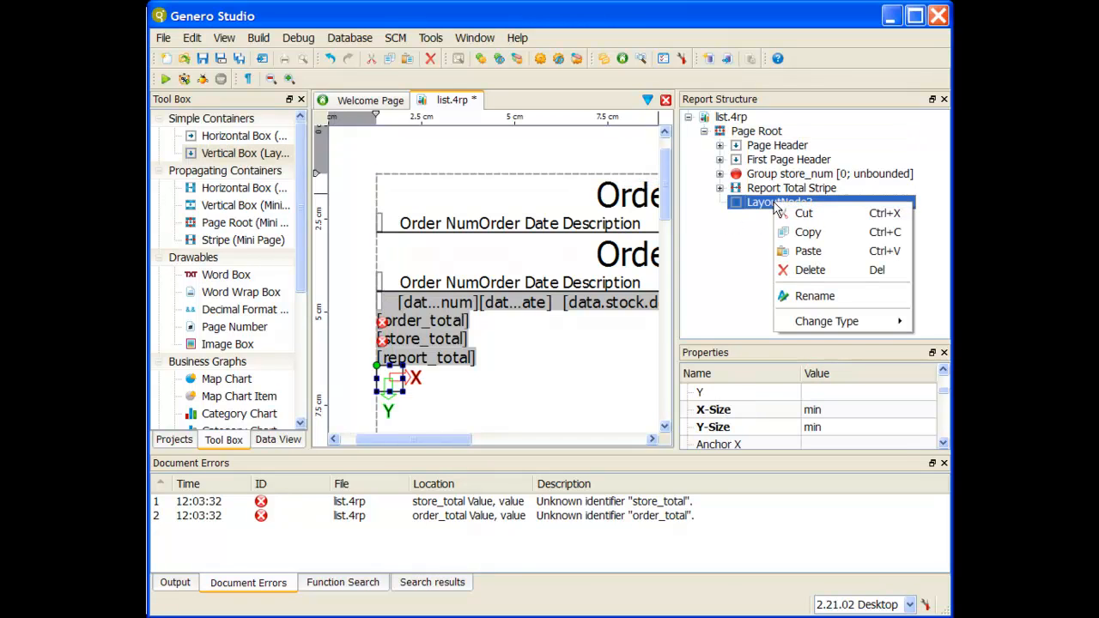
click(830, 296)
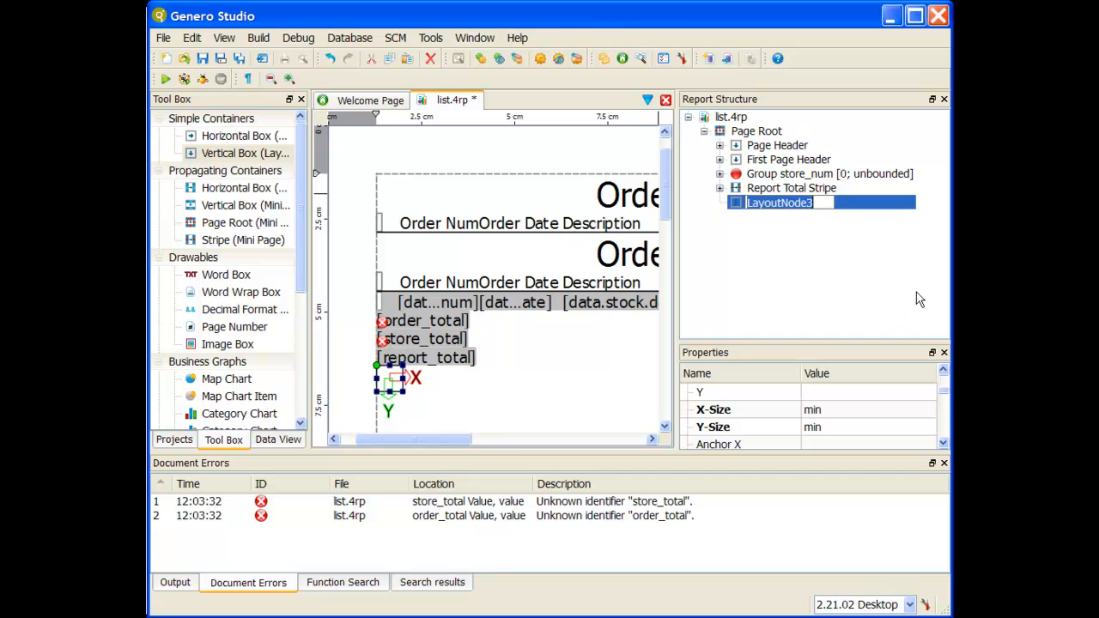
text(P)
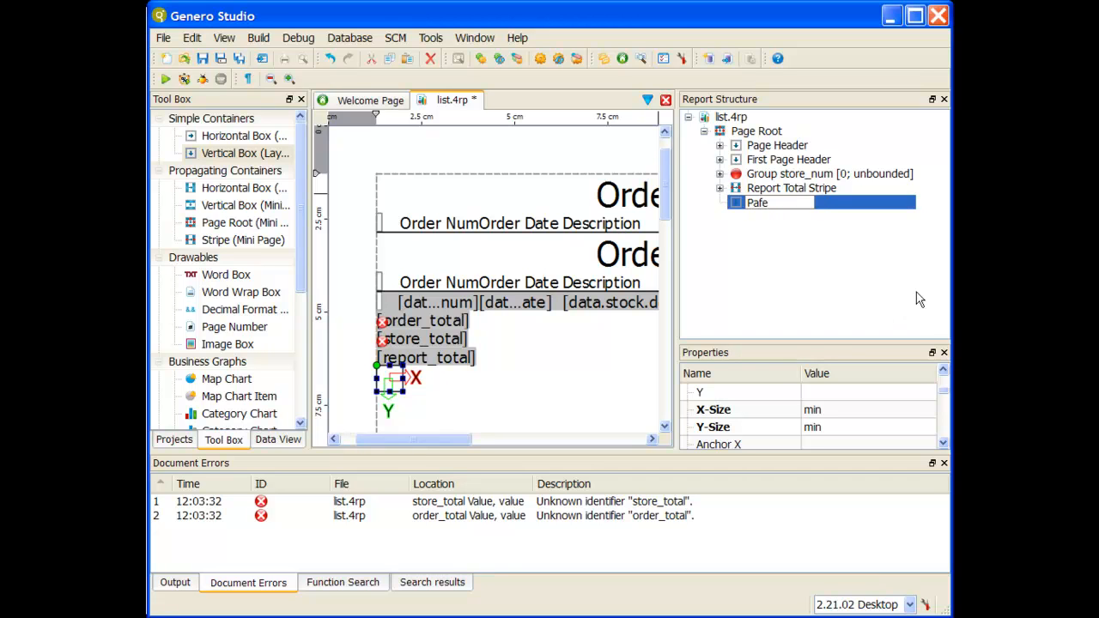
text(age Footer)
key(Return)
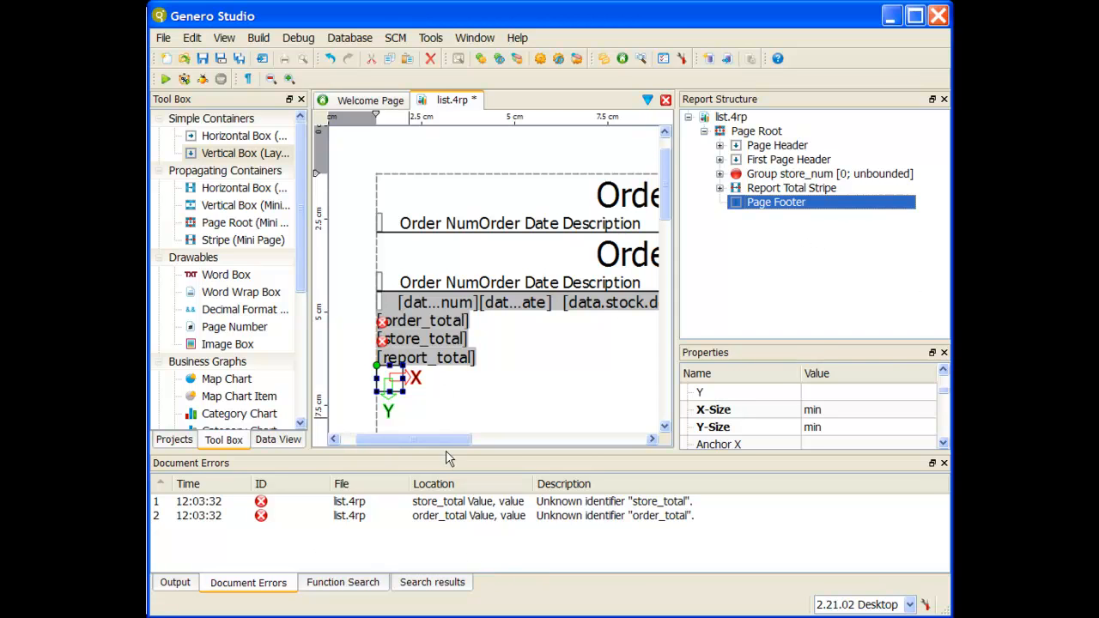
- Set the Page Footer's Section property to anyPageFooter and move its node directly above the store_num group, below First Page Header
click(400, 379)
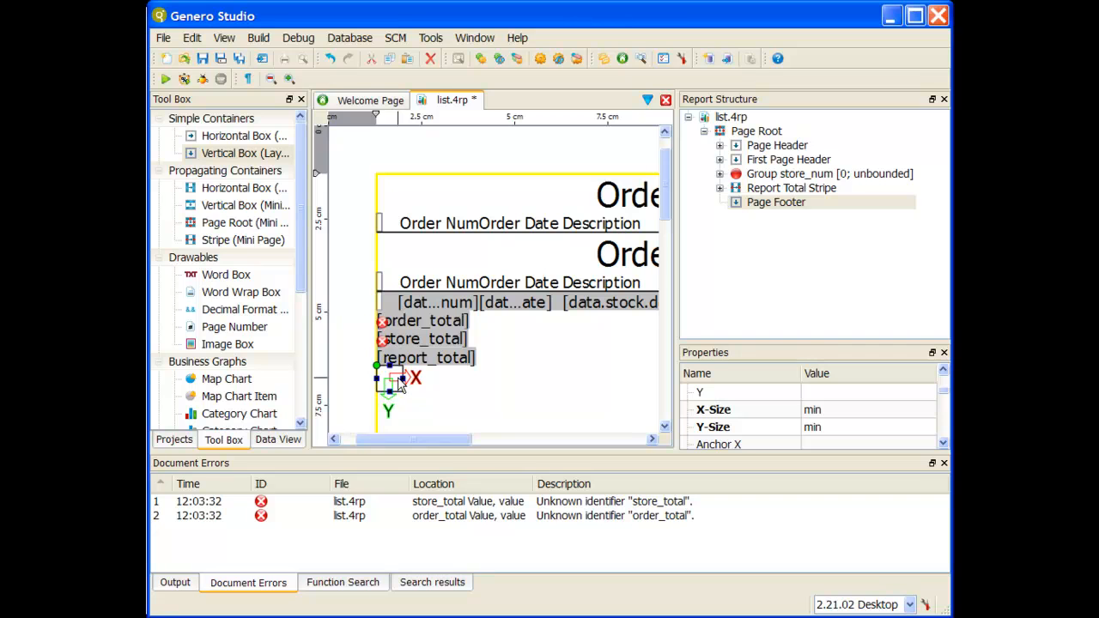
click(785, 205)
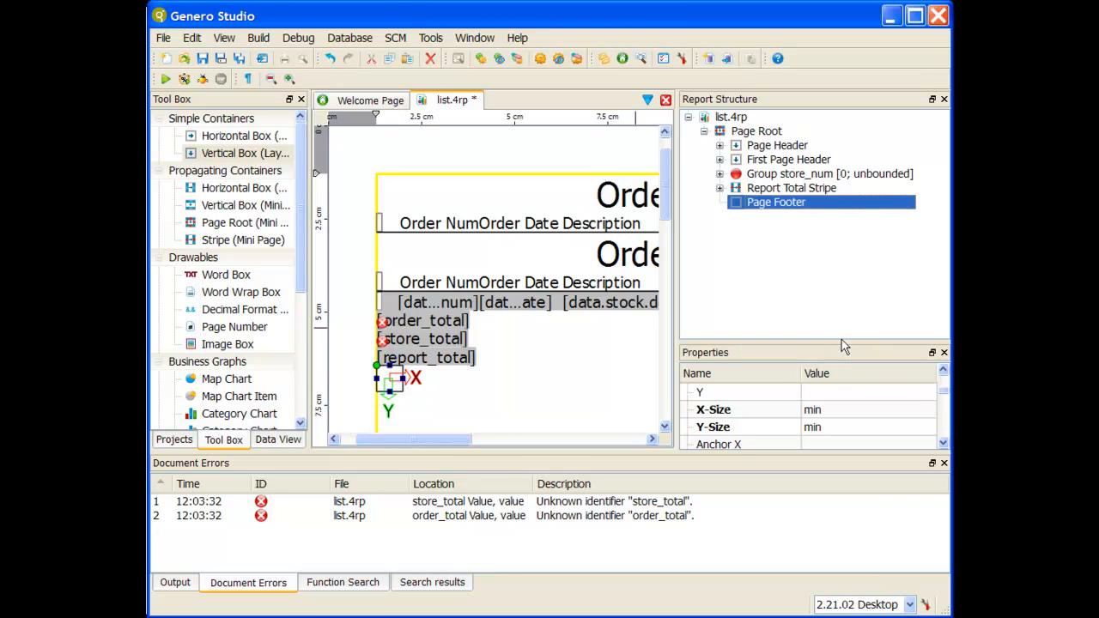
drag(838, 344, 838, 245)
scroll(819, 303, down, 3)
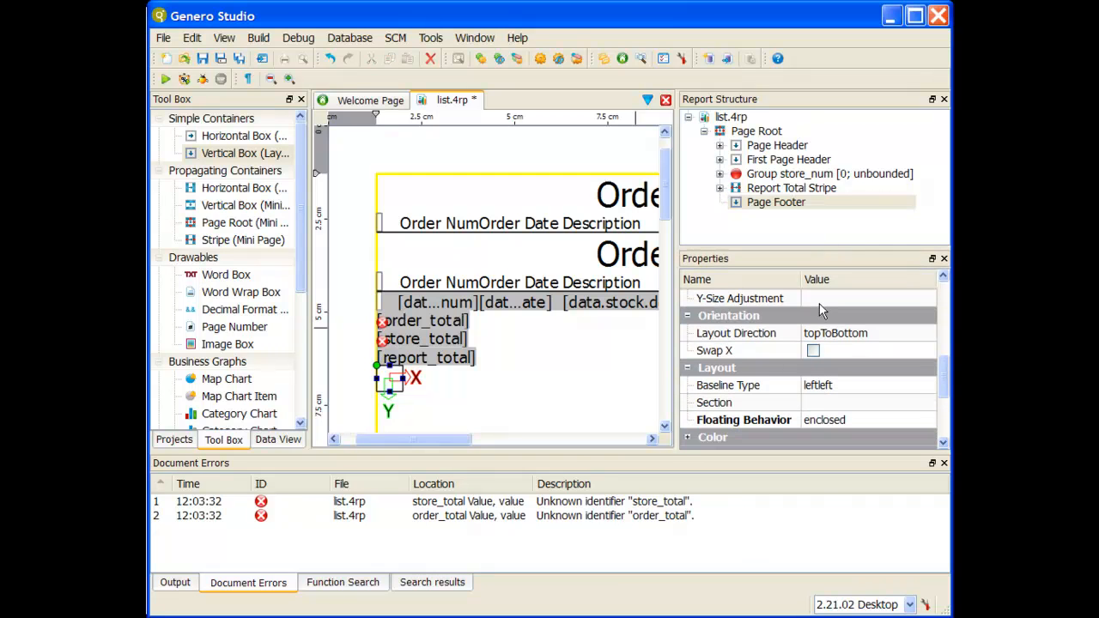
click(824, 402)
click(858, 402)
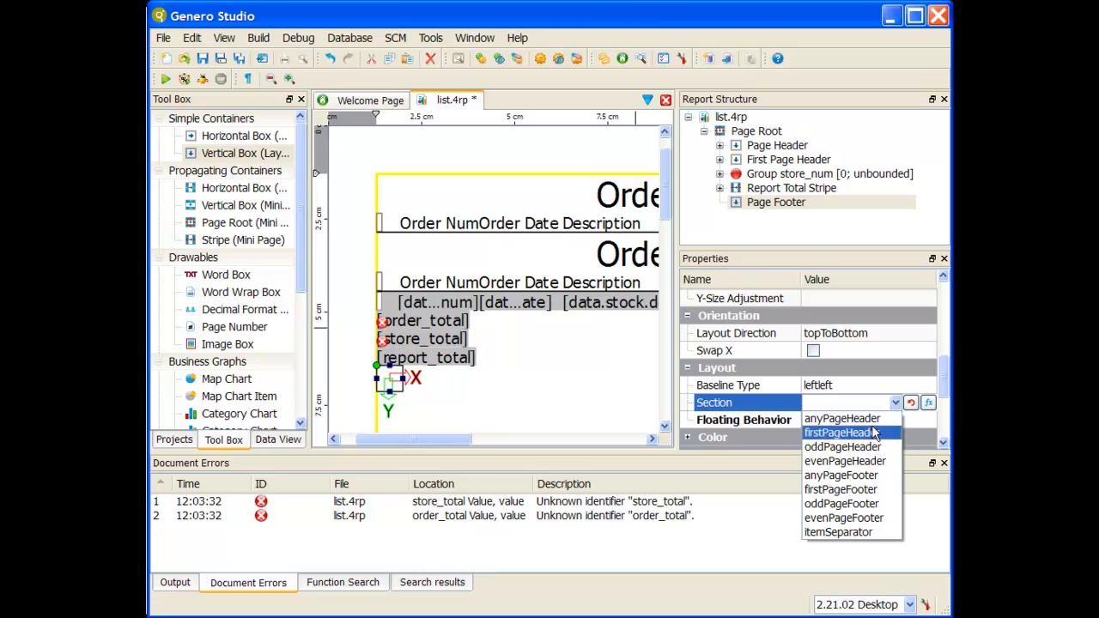
click(869, 475)
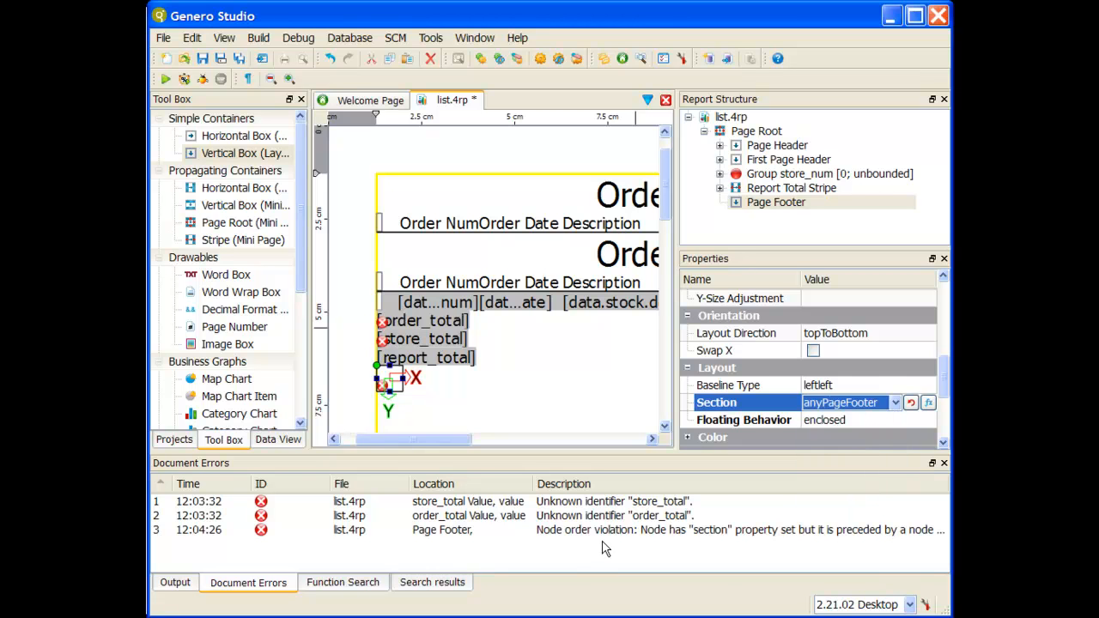
drag(782, 204, 781, 174)
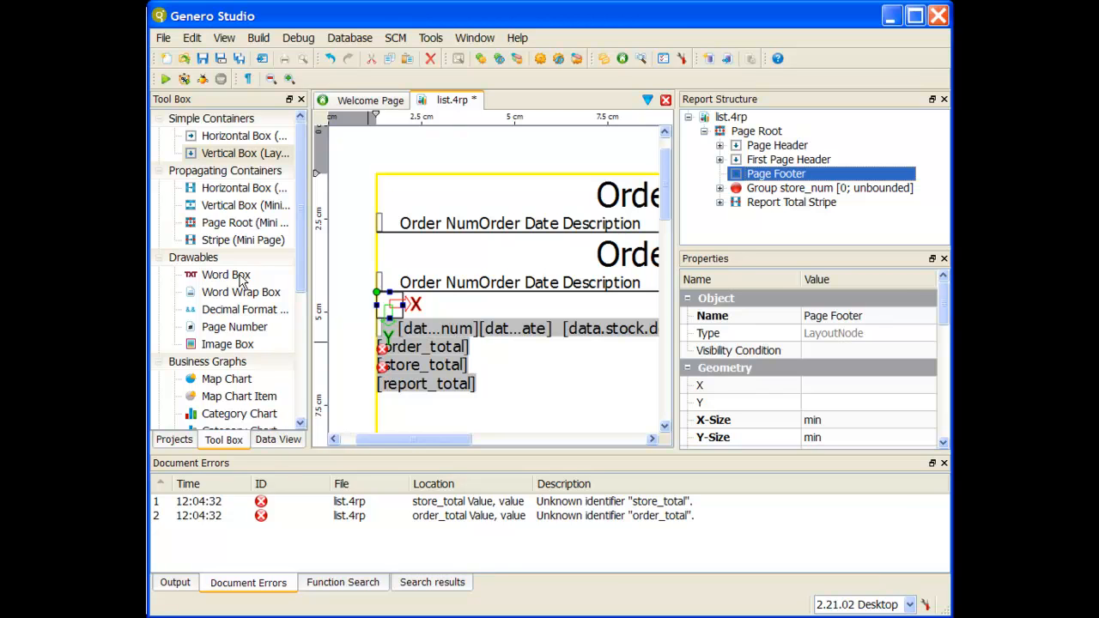
- Add a Word Box to the Page Footer and set its text to PAGE FOOTER HERE
double_click(226, 274)
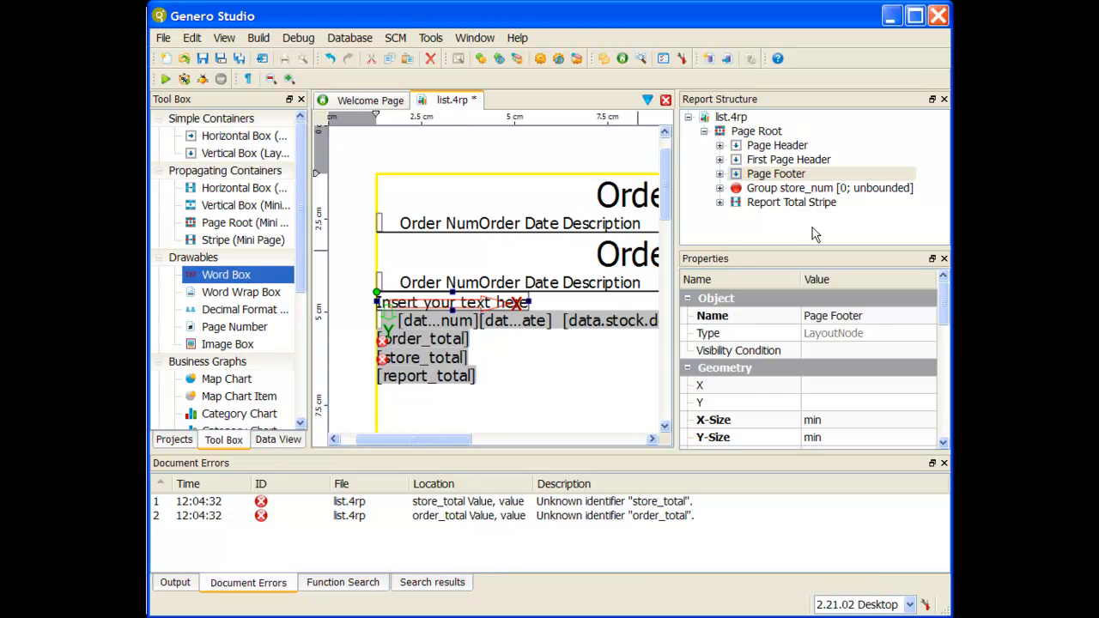
click(720, 174)
click(757, 201)
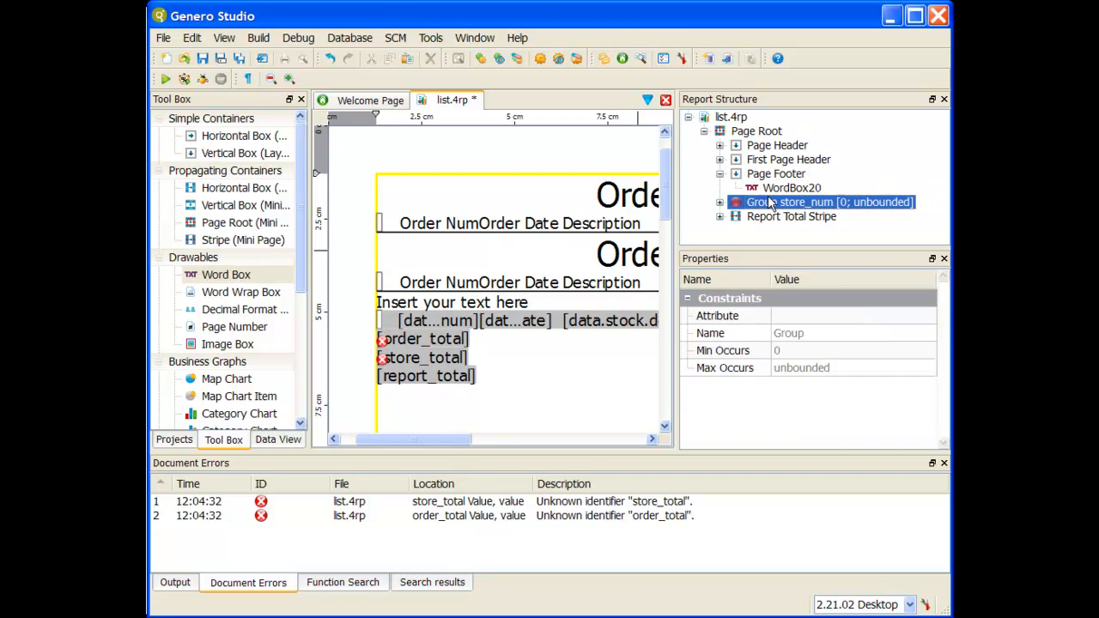
click(773, 188)
scroll(837, 377, down, 5)
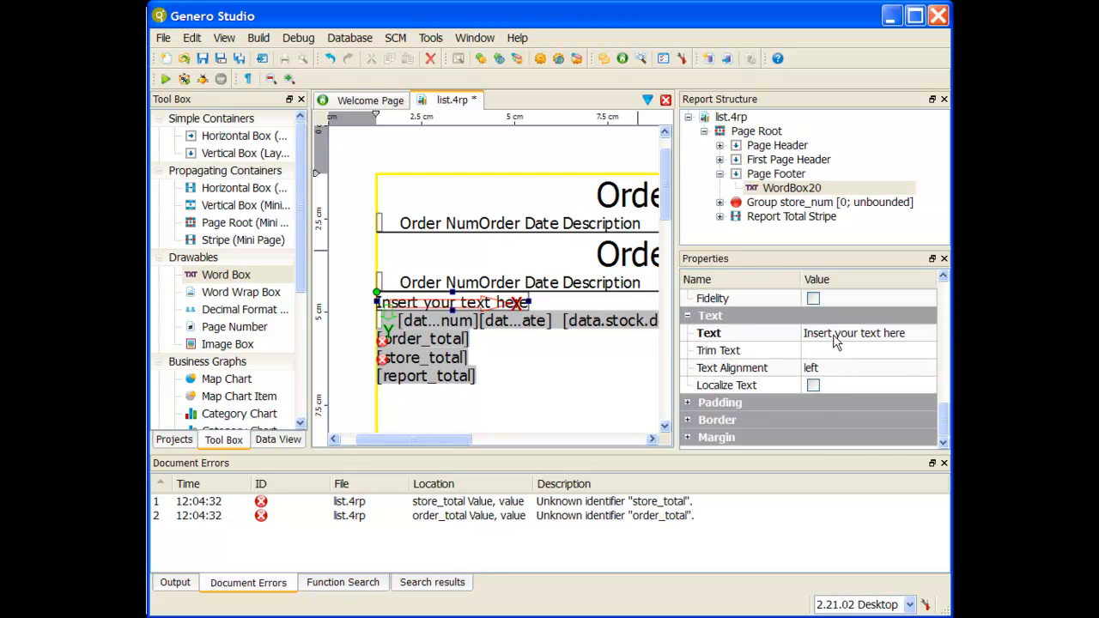
click(835, 337)
text(PA)
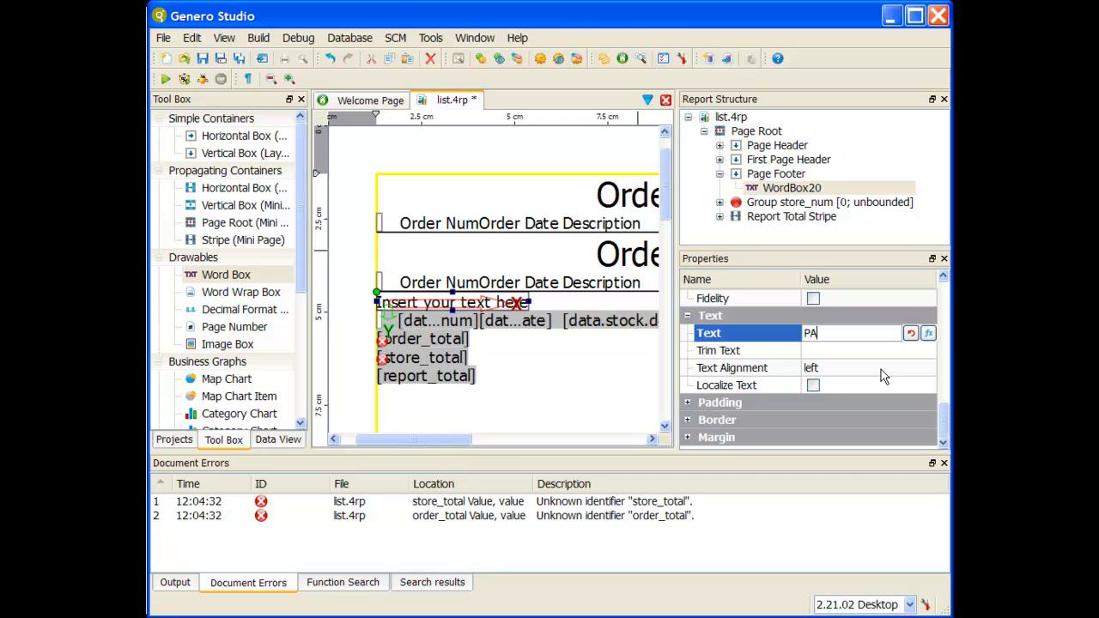
text(GE FOOTER HERE)
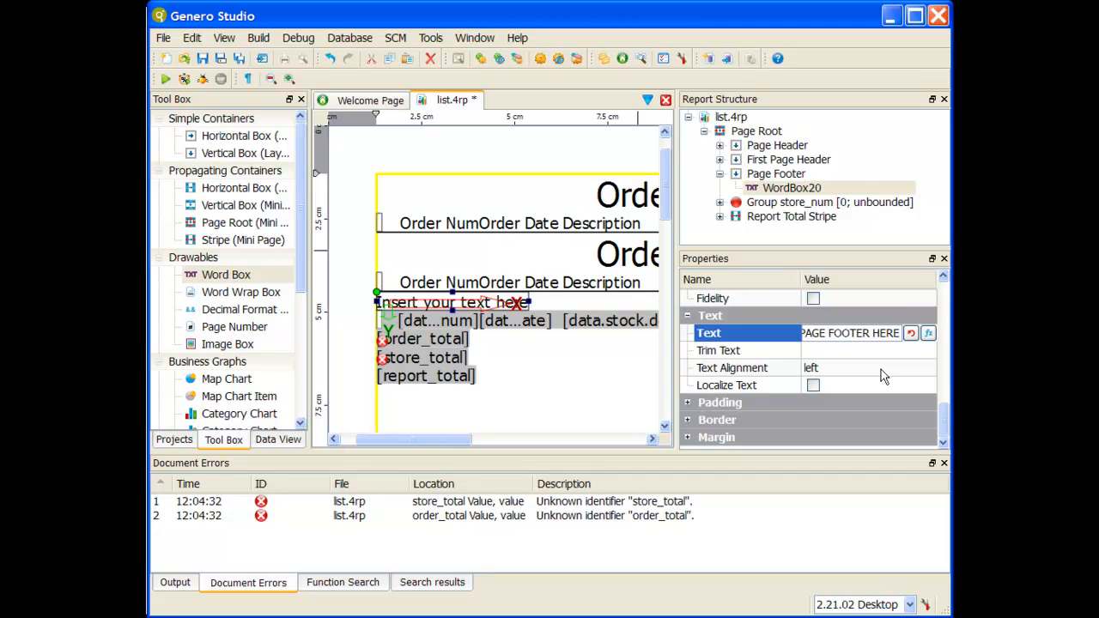
key(Return)
- Preview the report layout with sample values in place of the field placeholders
click(615, 395)
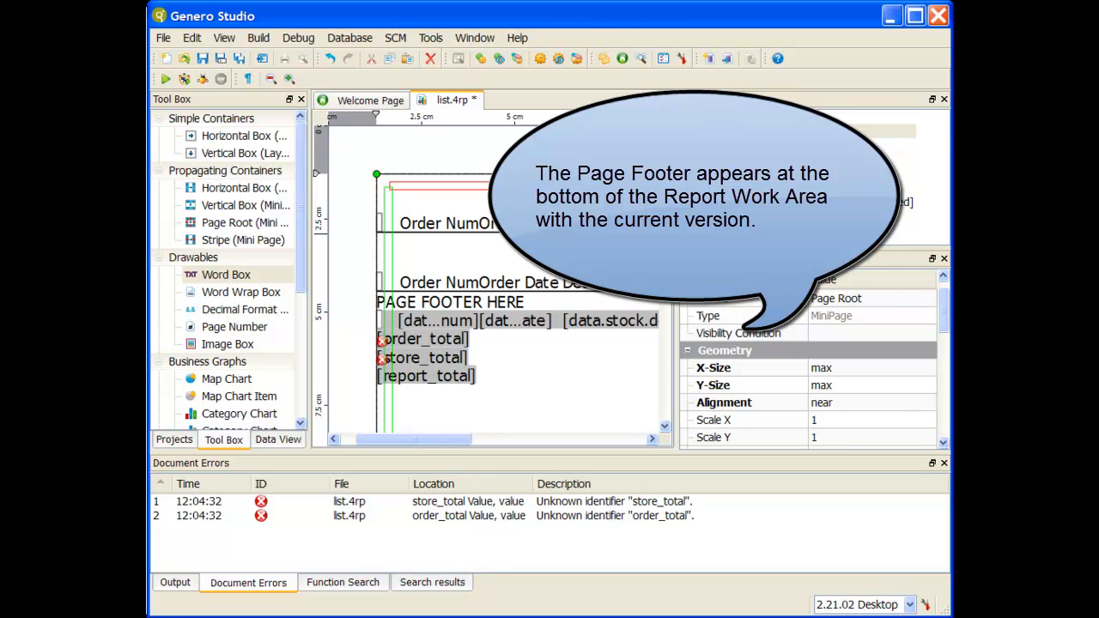
click(250, 79)
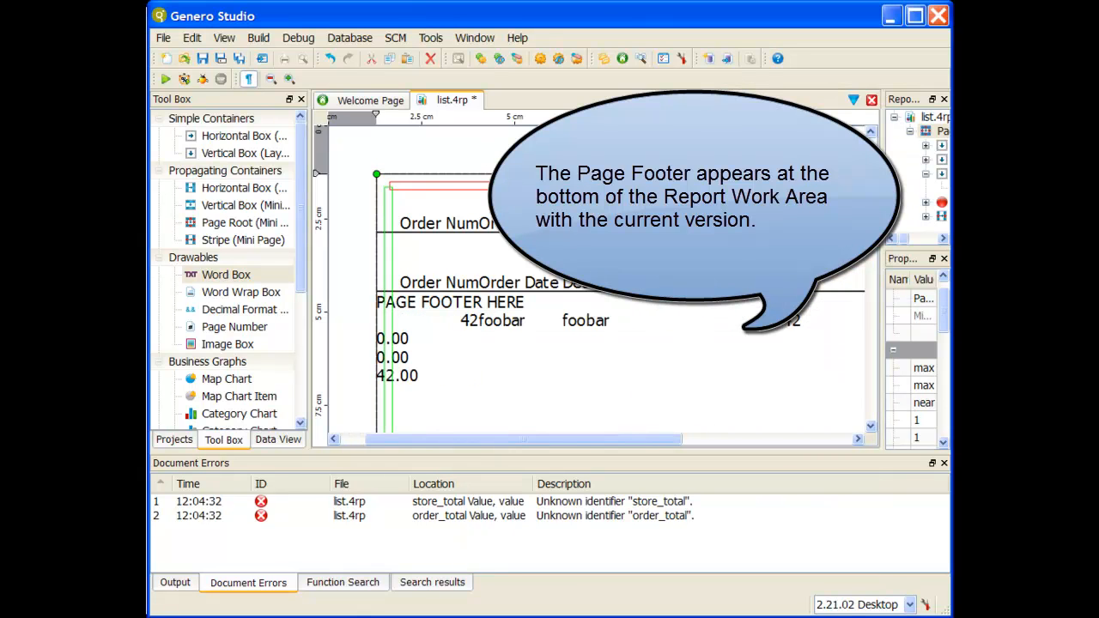